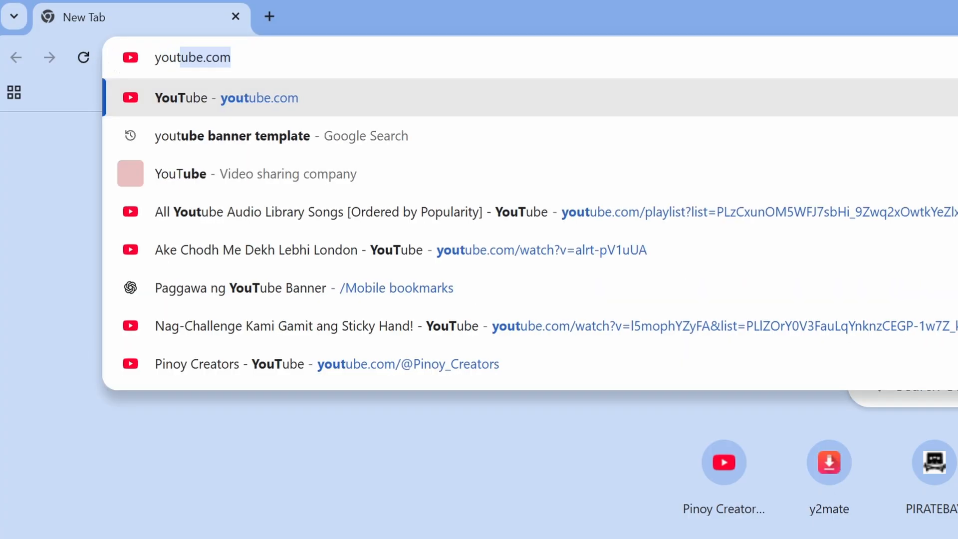
- Search Google Images for "youtube banner template"
{"action": "type", "text": "r template"}
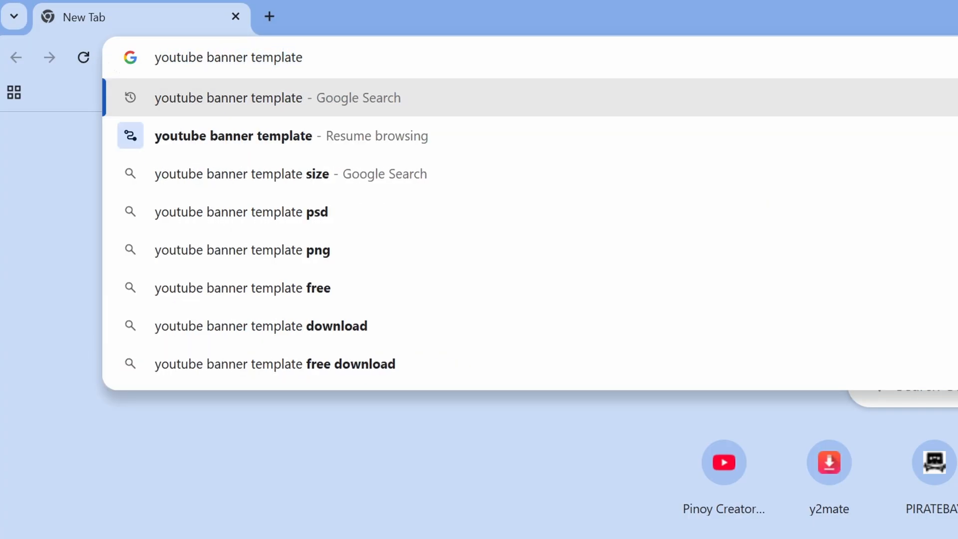
{"action": "key", "text": "Return"}
{"action": "left_click", "coordinate": [120, 91]}
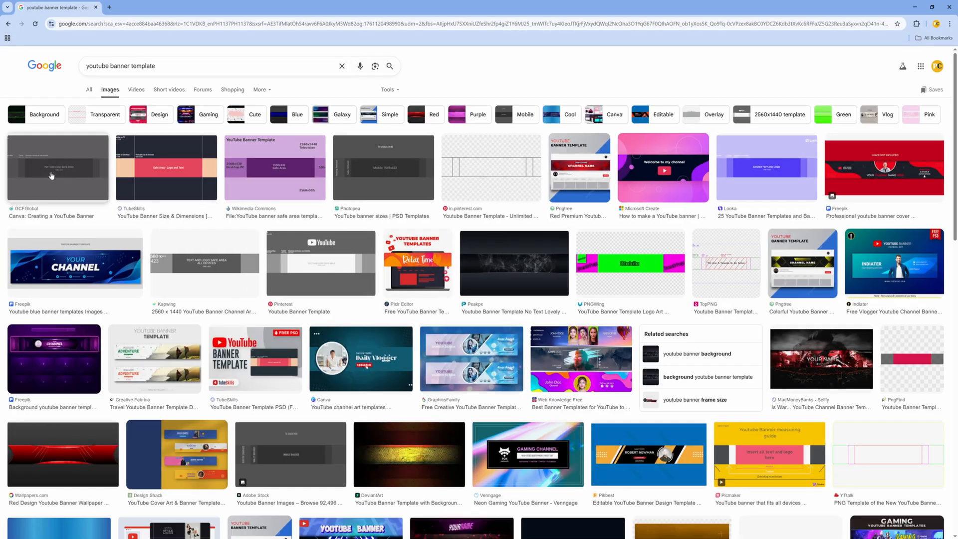
- Open the GCFGlobal Canva YouTube banner template result and save the image to the computer
{"action": "left_click", "coordinate": [62, 165]}
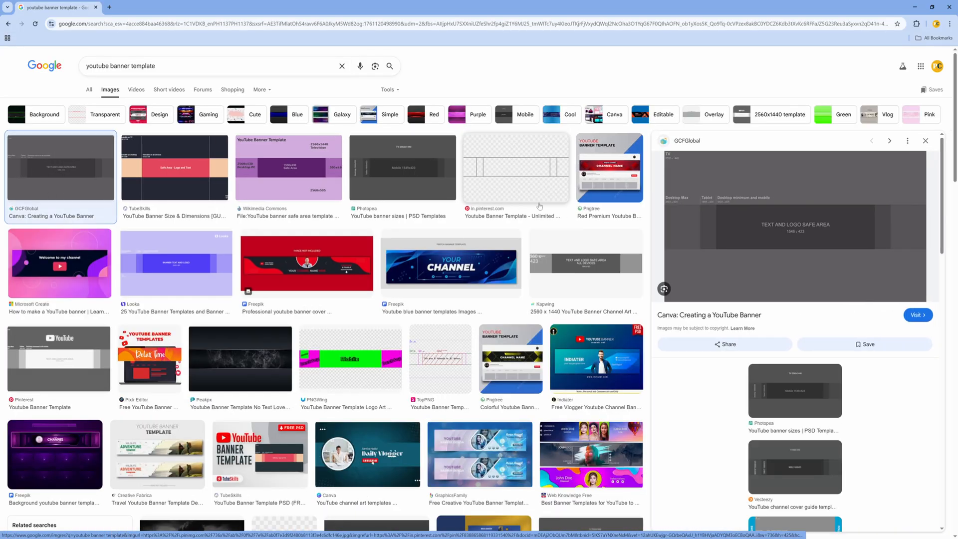
{"action": "right_click", "coordinate": [794, 202]}
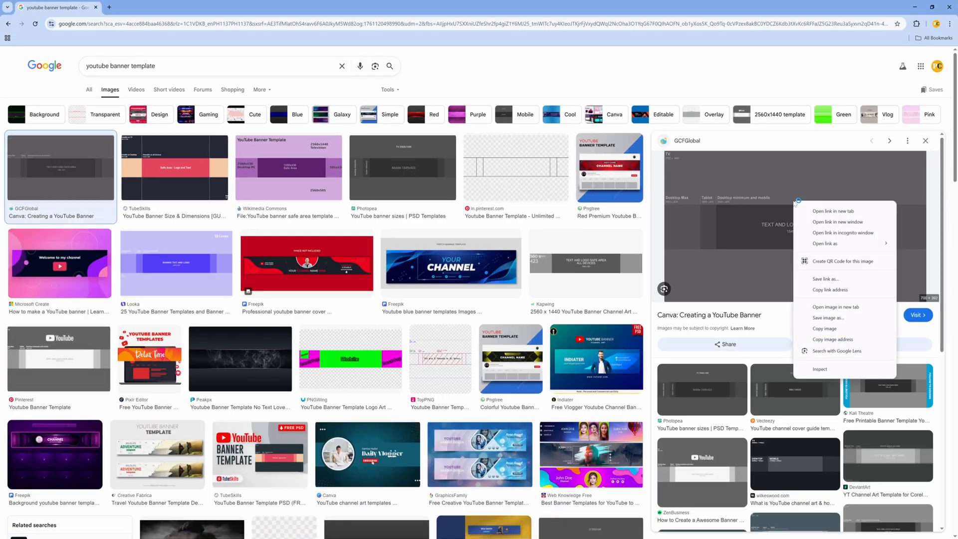
{"action": "left_click", "coordinate": [824, 308]}
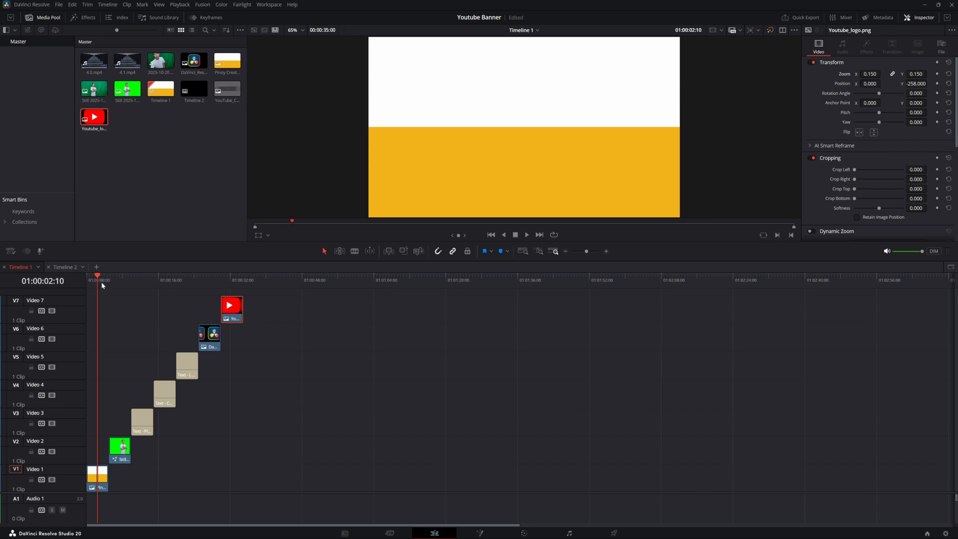
- Align all the banner clips on tracks Video 1 to Video 7 to the start of the timeline and save the project
{"action": "left_click_drag", "start_coordinate": [98, 284], "coordinate": [208, 281]}
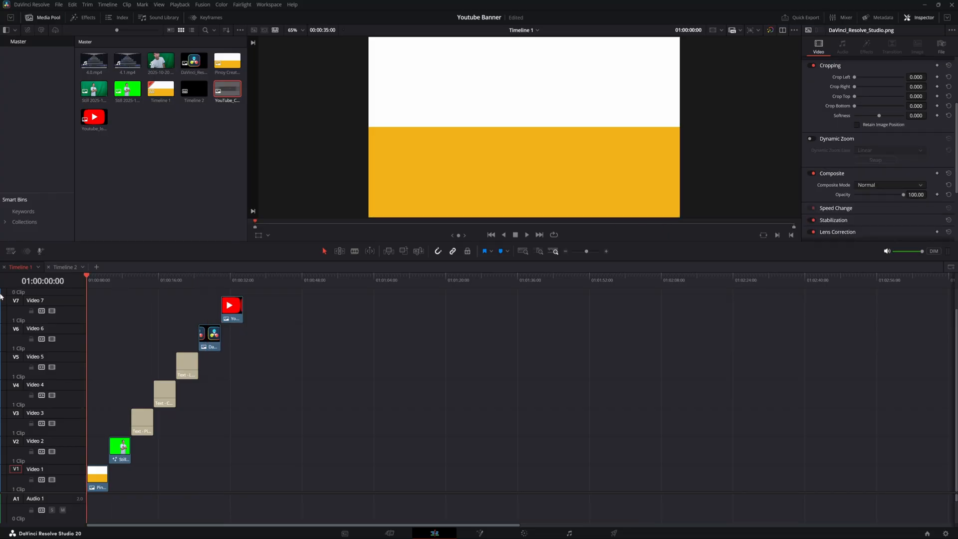
{"action": "left_click_drag", "start_coordinate": [118, 452], "coordinate": [94, 451]}
{"action": "left_click_drag", "start_coordinate": [144, 428], "coordinate": [100, 429]}
{"action": "left_click_drag", "start_coordinate": [160, 395], "coordinate": [82, 394]}
{"action": "left_click_drag", "start_coordinate": [187, 366], "coordinate": [98, 366]}
{"action": "left_click_drag", "start_coordinate": [210, 333], "coordinate": [97, 333]}
{"action": "left_click_drag", "start_coordinate": [231, 305], "coordinate": [97, 306]}
{"action": "key", "text": "ctrl+s"}
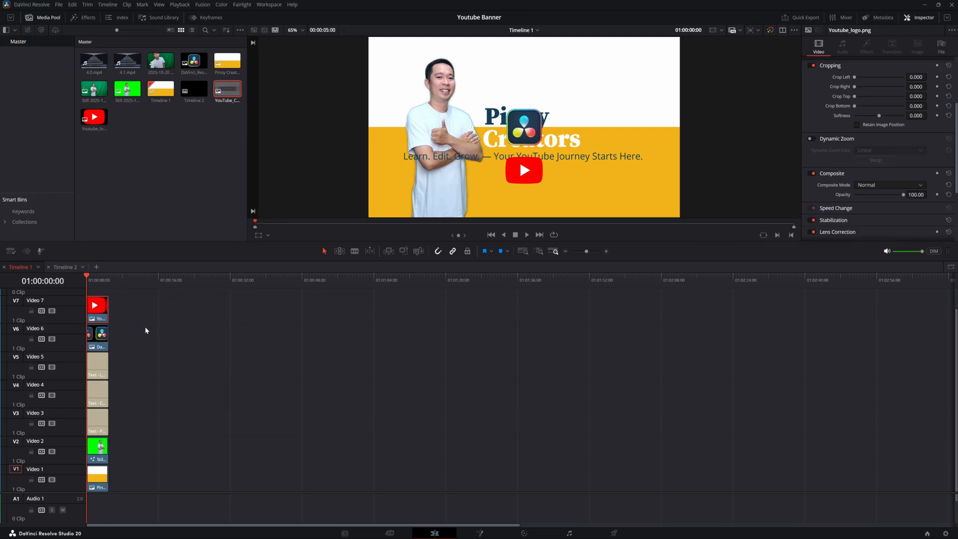
- Place the YouTube_ChannelArt_Template image on a new top track and lower its opacity to see the banner beneath
{"action": "left_click", "coordinate": [220, 97]}
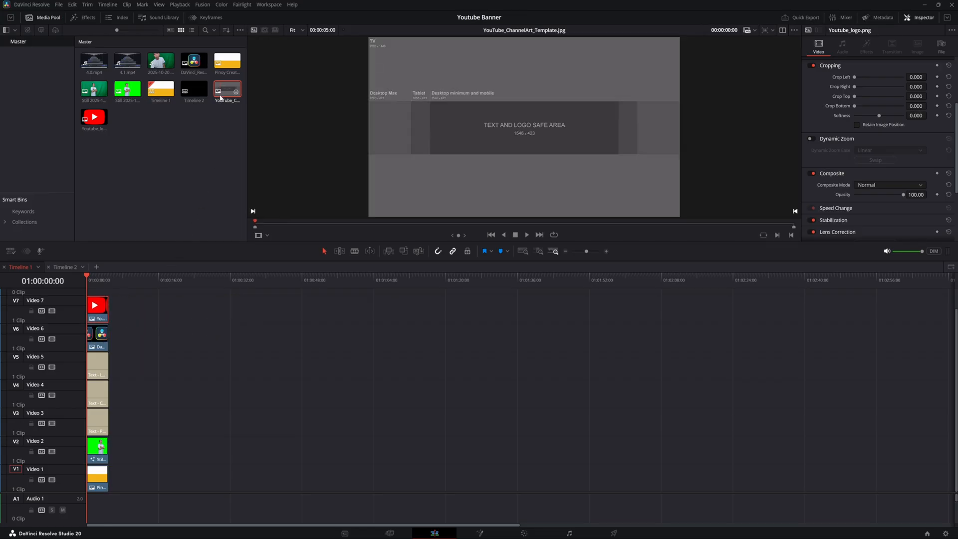
{"action": "left_click_drag", "start_coordinate": [227, 93], "coordinate": [104, 312]}
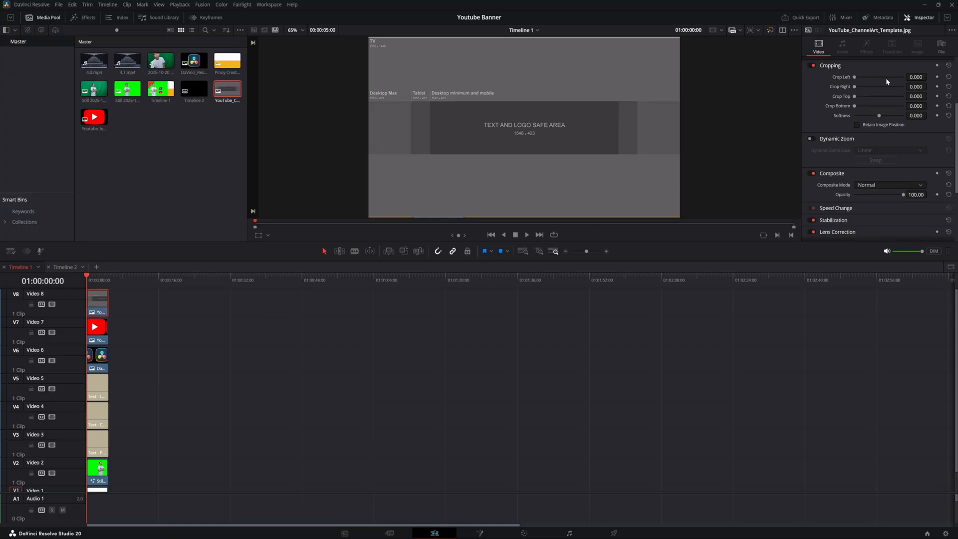
{"action": "scroll", "coordinate": [885, 118], "scroll_direction": "down", "scroll_amount": 4}
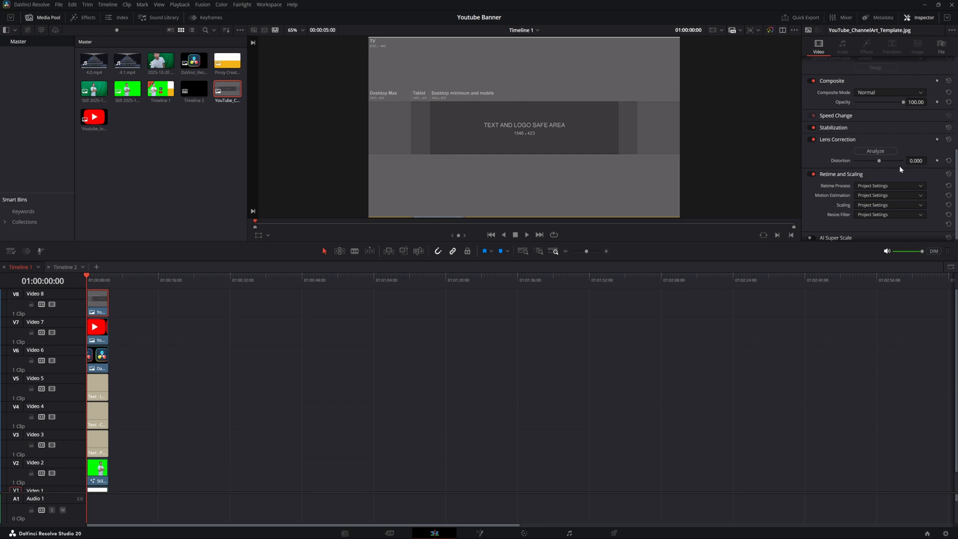
{"action": "left_click_drag", "start_coordinate": [905, 102], "coordinate": [892, 103]}
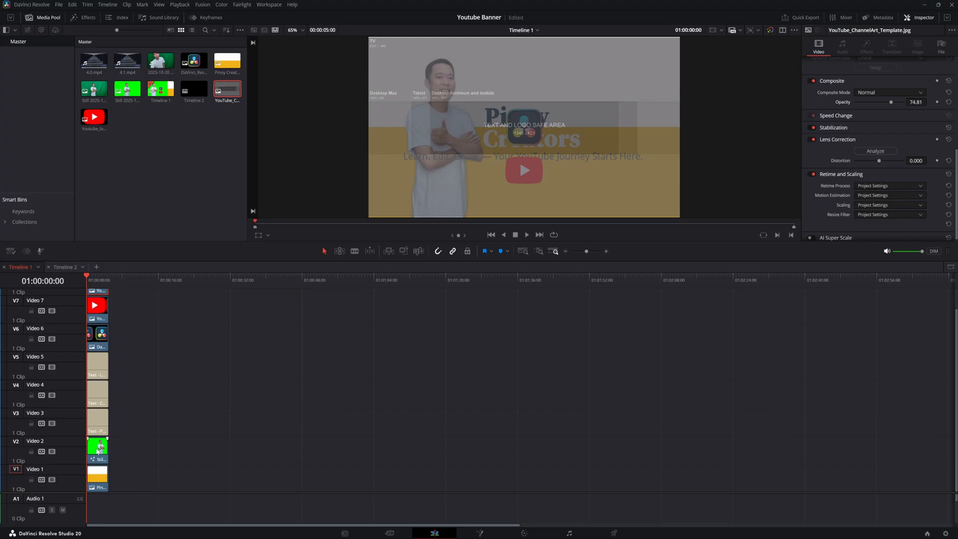
- Select the person's still clip and shrink it to zoom 0.370 with Position X -309
{"action": "left_click", "coordinate": [97, 452]}
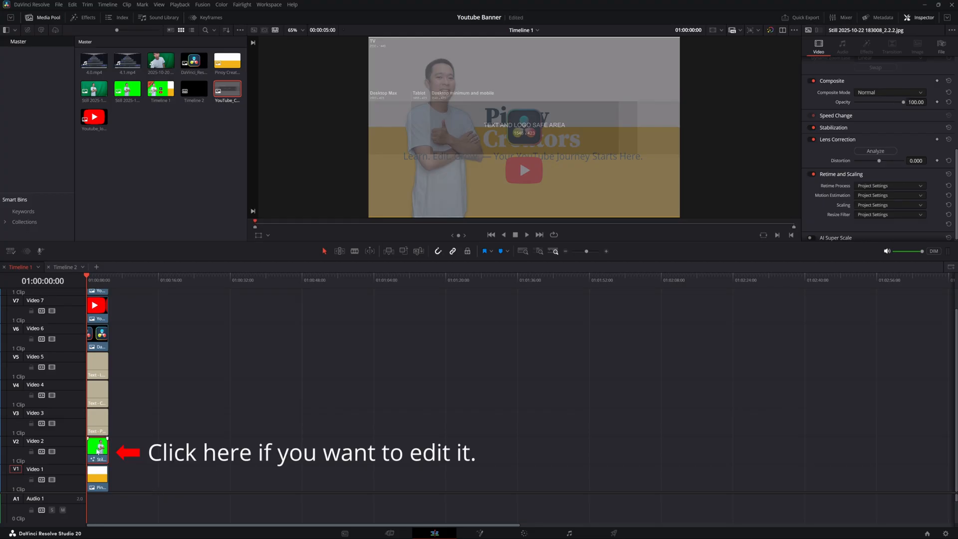
{"action": "scroll", "coordinate": [853, 99], "scroll_direction": "up", "scroll_amount": 5}
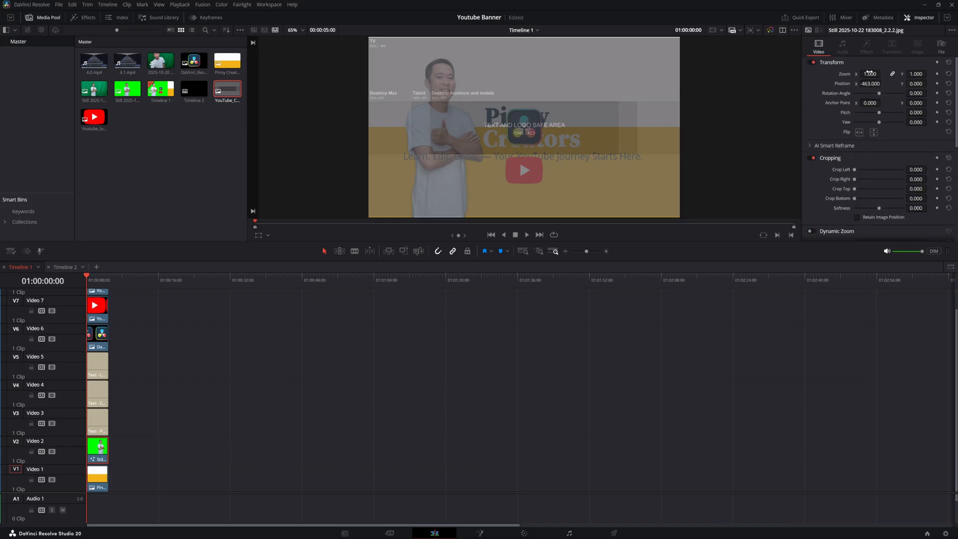
{"action": "mouse_move", "coordinate": [870, 74]}
{"action": "left_mouse_down"}
{"action": "mouse_move", "coordinate": [844, 74]}
{"action": "mouse_move", "coordinate": [880, 74]}
{"action": "mouse_move", "coordinate": [857, 74]}
{"action": "left_mouse_up"}
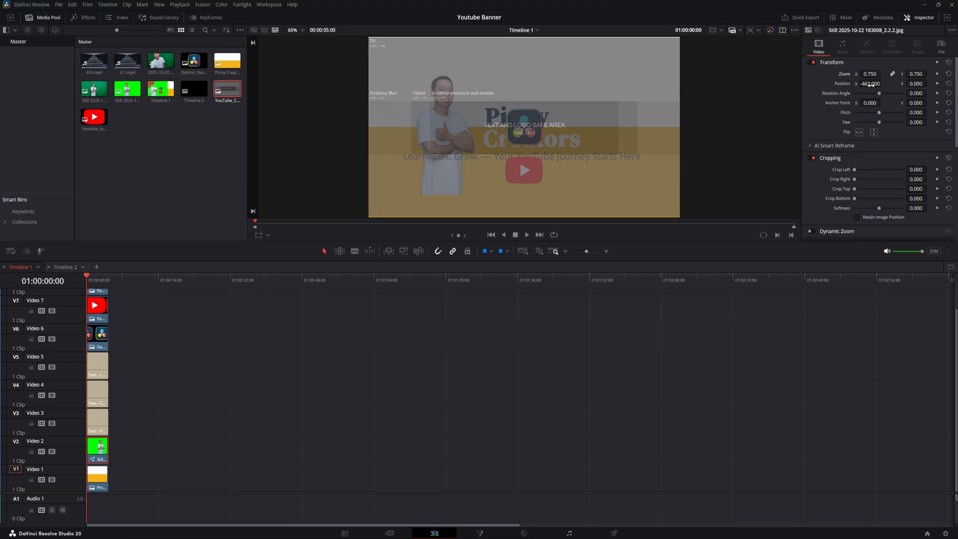
{"action": "left_click_drag", "start_coordinate": [871, 84], "coordinate": [854, 103]}
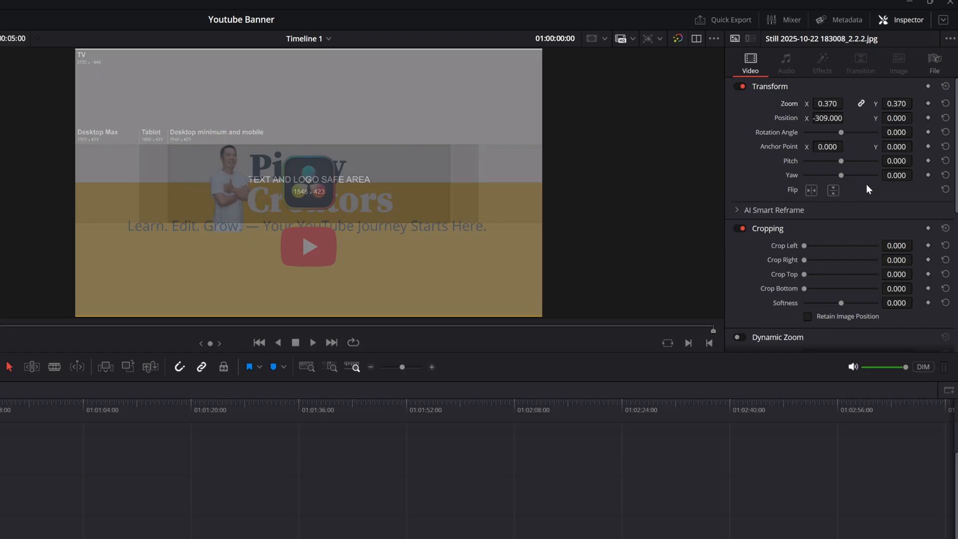
- Crop the photo's bottom by 290 and move it to Position X -470, Y -72
{"action": "left_click_drag", "start_coordinate": [897, 291], "coordinate": [915, 287]}
{"action": "left_click_drag", "start_coordinate": [897, 118], "coordinate": [915, 118]}
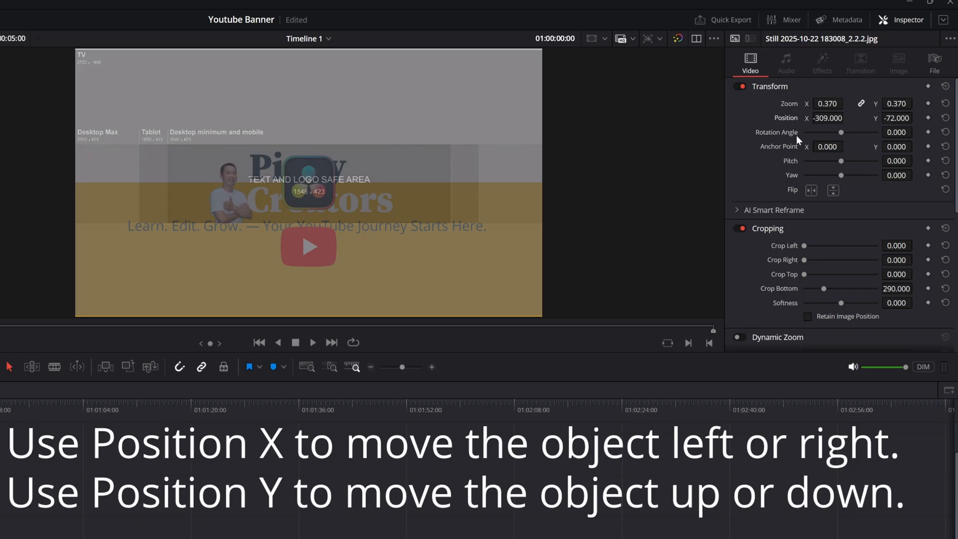
{"action": "mouse_move", "coordinate": [832, 118]}
{"action": "left_mouse_down"}
{"action": "mouse_move", "coordinate": [809, 117]}
{"action": "mouse_move", "coordinate": [834, 121]}
{"action": "left_mouse_up"}
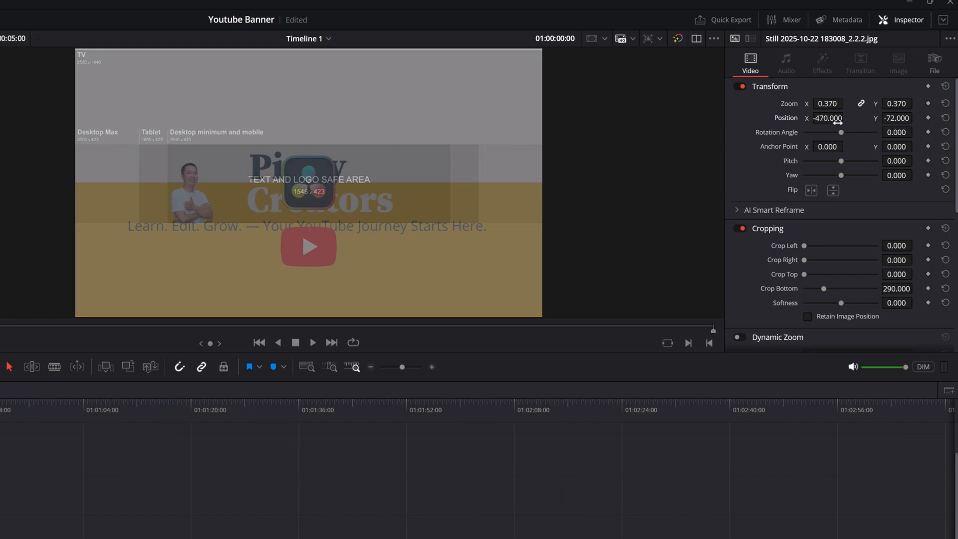
- Set the photo's zoom to 0.45 and reposition it to X -443, Y -53 inside the safe area
{"action": "left_click", "coordinate": [830, 103]}
{"action": "type", "text": "0.5"}
{"action": "key", "text": "Return"}
{"action": "left_click_drag", "start_coordinate": [899, 118], "coordinate": [916, 116]}
{"action": "left_click", "coordinate": [827, 103]}
{"action": "type", "text": "0.45"}
{"action": "key", "text": "Return"}
{"action": "left_click_drag", "start_coordinate": [897, 119], "coordinate": [886, 119]}
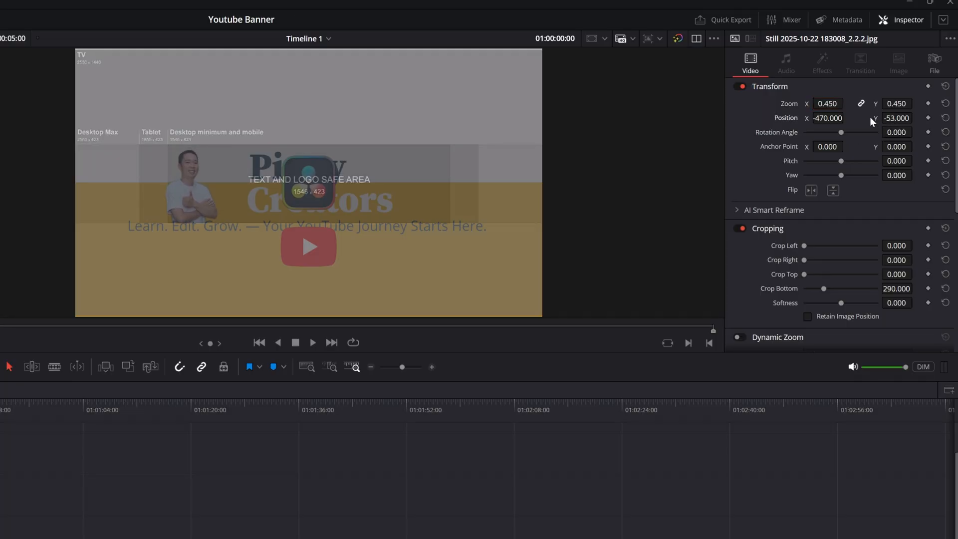
{"action": "left_click_drag", "start_coordinate": [840, 118], "coordinate": [847, 117]}
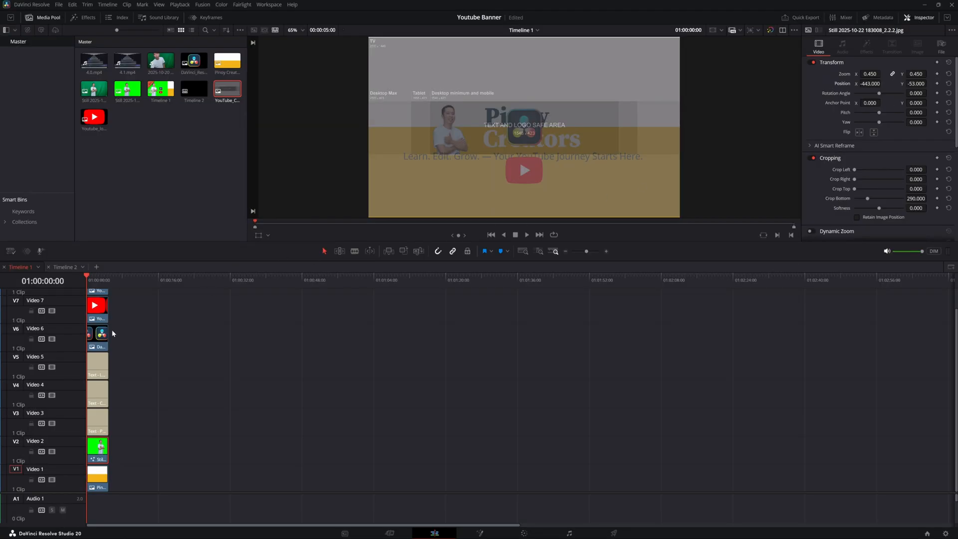
- Move the logo clips past the playhead and set the Creators title's font size to 96
{"action": "left_click_drag", "start_coordinate": [102, 333], "coordinate": [145, 312]}
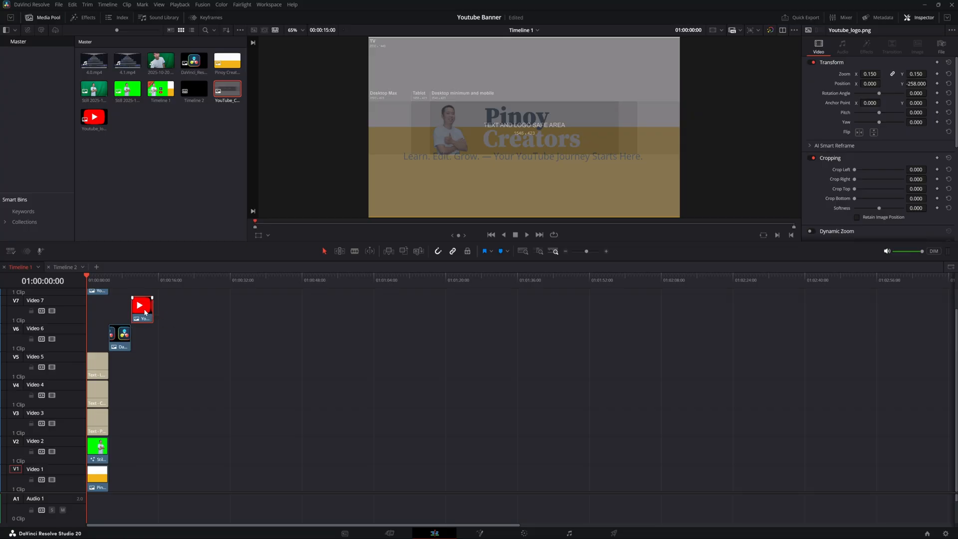
{"action": "left_click", "coordinate": [100, 429]}
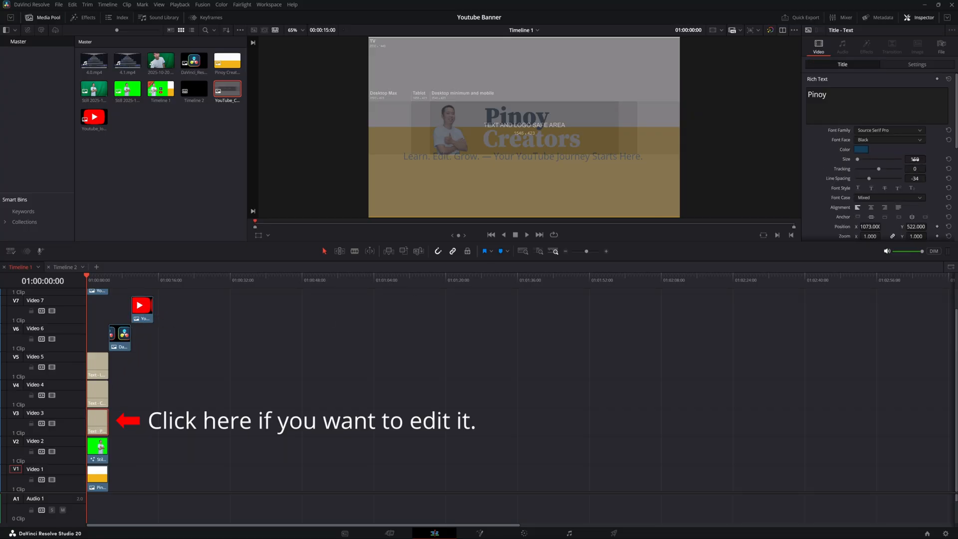
{"action": "left_click_drag", "start_coordinate": [915, 160], "coordinate": [915, 160]}
{"action": "left_click", "coordinate": [102, 392]}
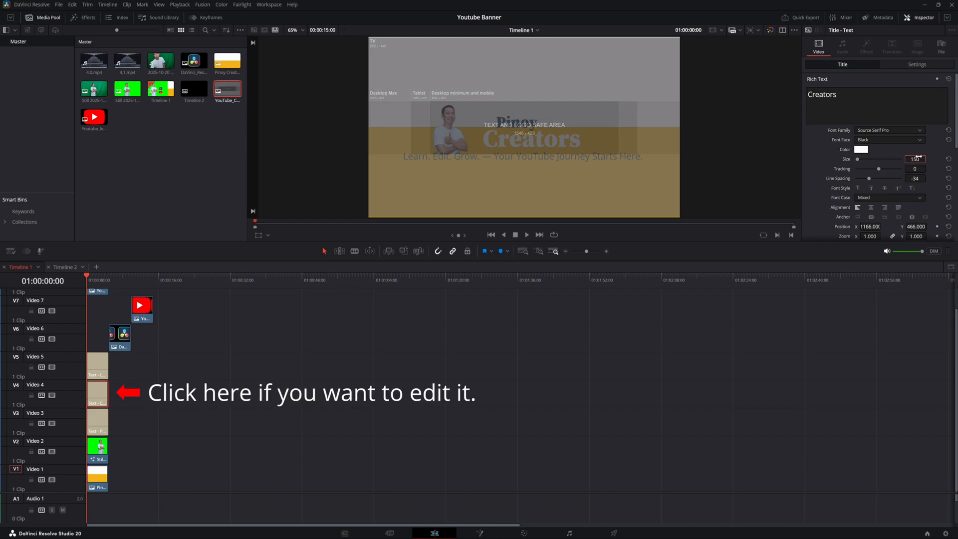
{"action": "left_click_drag", "start_coordinate": [917, 158], "coordinate": [915, 159]}
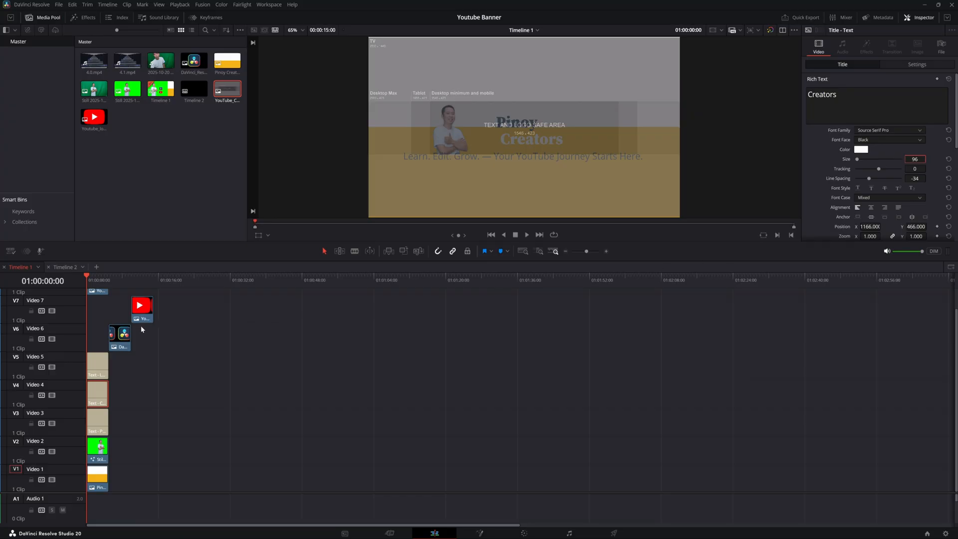
- Set the tagline title's font size to 40
{"action": "left_click", "coordinate": [97, 367]}
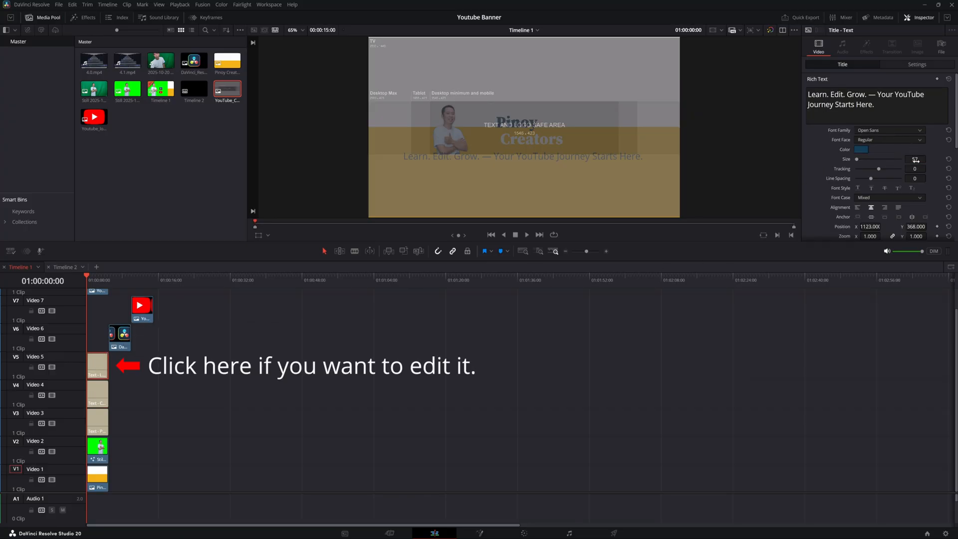
{"action": "left_click_drag", "start_coordinate": [916, 160], "coordinate": [913, 159]}
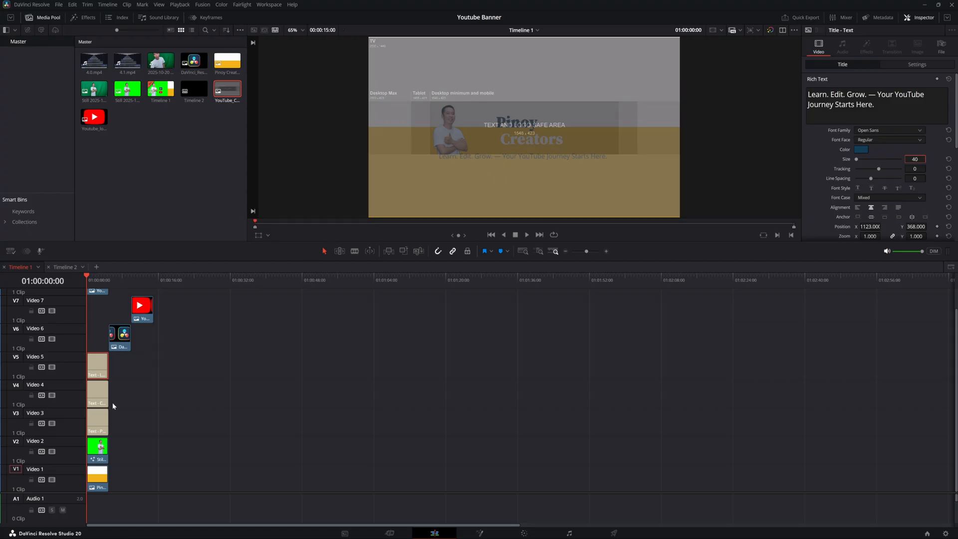
- Shift the Pinoy title left by lowering its Position X so it sits beside the photo
{"action": "left_click", "coordinate": [98, 420]}
{"action": "left_click_drag", "start_coordinate": [916, 227], "coordinate": [838, 226]}
{"action": "left_click", "coordinate": [99, 392]}
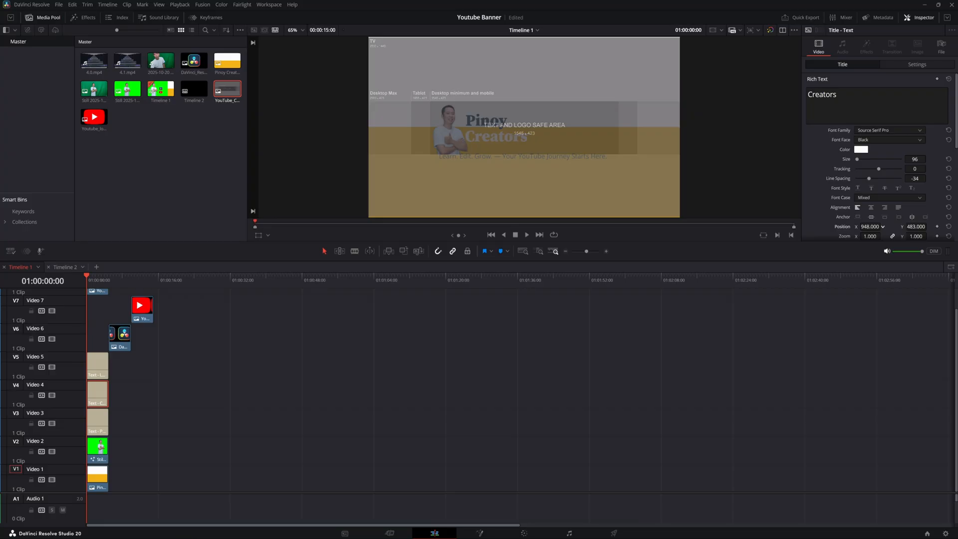
{"action": "left_click", "coordinate": [106, 412]}
{"action": "left_click", "coordinate": [98, 392]}
- Move the tagline title up to Position Y 425 under the Creators title
{"action": "left_click", "coordinate": [98, 365]}
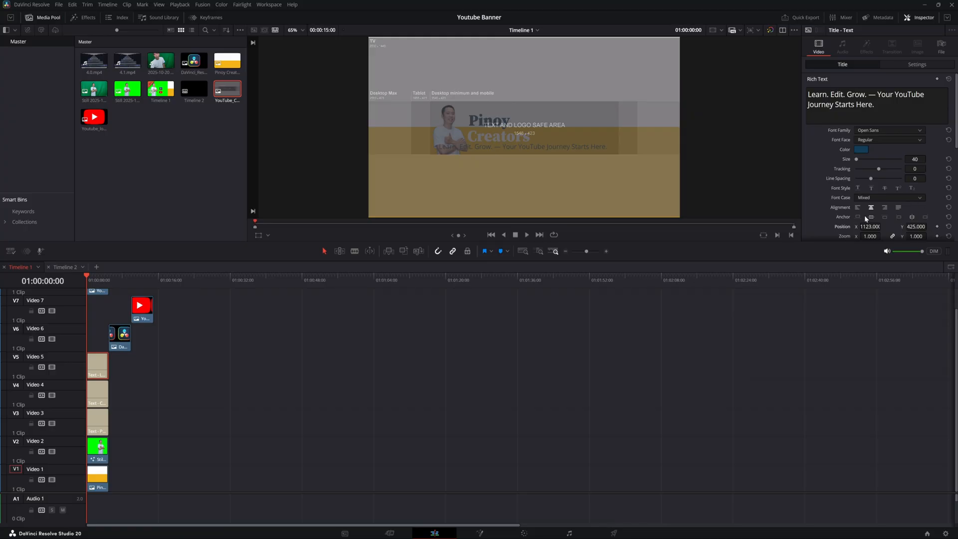
{"action": "left_click_drag", "start_coordinate": [917, 160], "coordinate": [882, 226]}
{"action": "left_click_drag", "start_coordinate": [95, 291], "coordinate": [106, 293]}
{"action": "scroll", "coordinate": [231, 303], "scroll_direction": "up", "scroll_amount": 1}
{"action": "scroll", "coordinate": [270, 316], "scroll_direction": "down", "scroll_amount": 1}
{"action": "key", "text": "ctrl+z"}
- Move the template clip past the playhead to preview the banner without the guide
{"action": "left_click", "coordinate": [99, 447]}
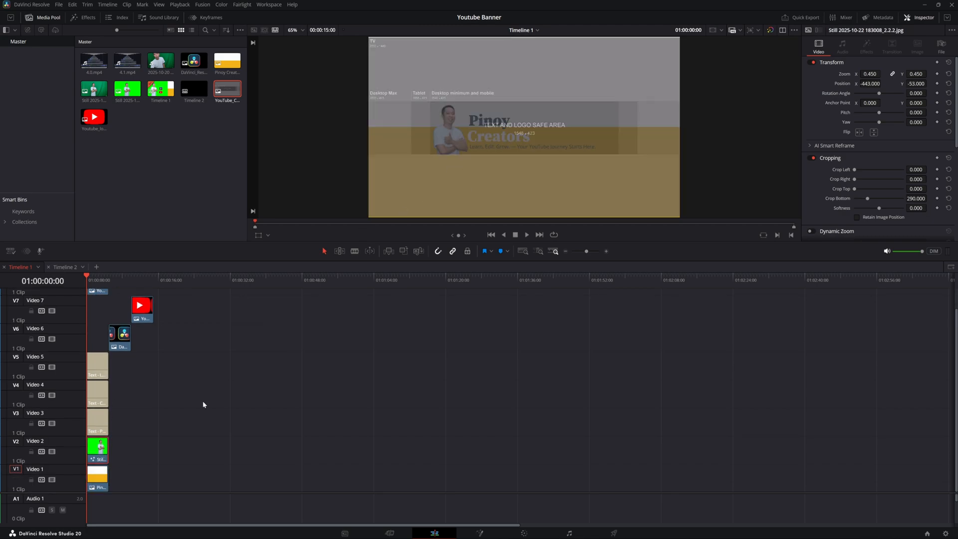
{"action": "left_click_drag", "start_coordinate": [929, 83], "coordinate": [928, 84]}
{"action": "left_click_drag", "start_coordinate": [97, 292], "coordinate": [107, 292]}
{"action": "scroll", "coordinate": [117, 329], "scroll_direction": "up", "scroll_amount": 1}
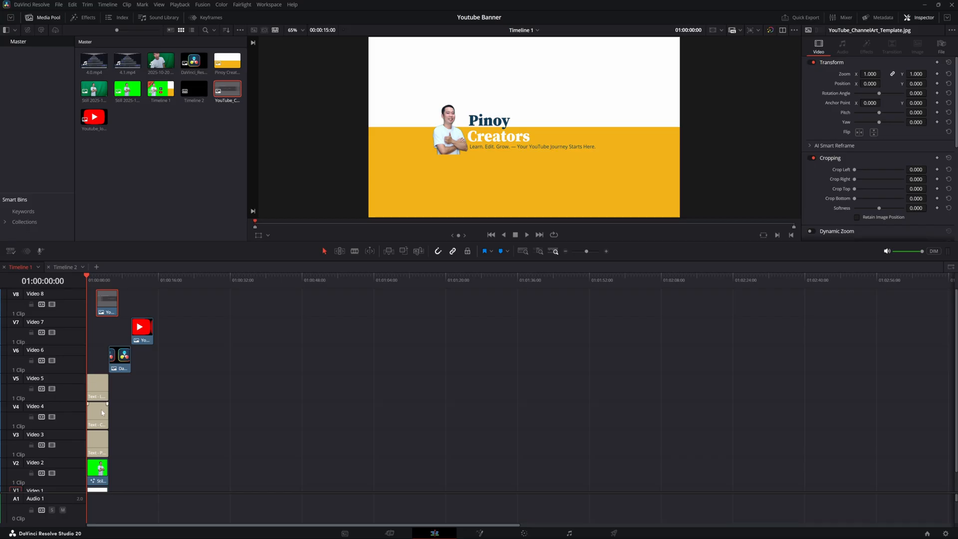
- Nudge the Pinoy title right with Position X and move the template clip past the playhead again
{"action": "left_click", "coordinate": [99, 442]}
{"action": "left_click_drag", "start_coordinate": [871, 226], "coordinate": [917, 227]}
{"action": "left_click", "coordinate": [98, 414]}
{"action": "left_click", "coordinate": [98, 442]}
{"action": "left_click", "coordinate": [98, 388]}
{"action": "left_click", "coordinate": [102, 407]}
{"action": "left_click", "coordinate": [105, 445]}
{"action": "left_click_drag", "start_coordinate": [911, 227], "coordinate": [910, 227]}
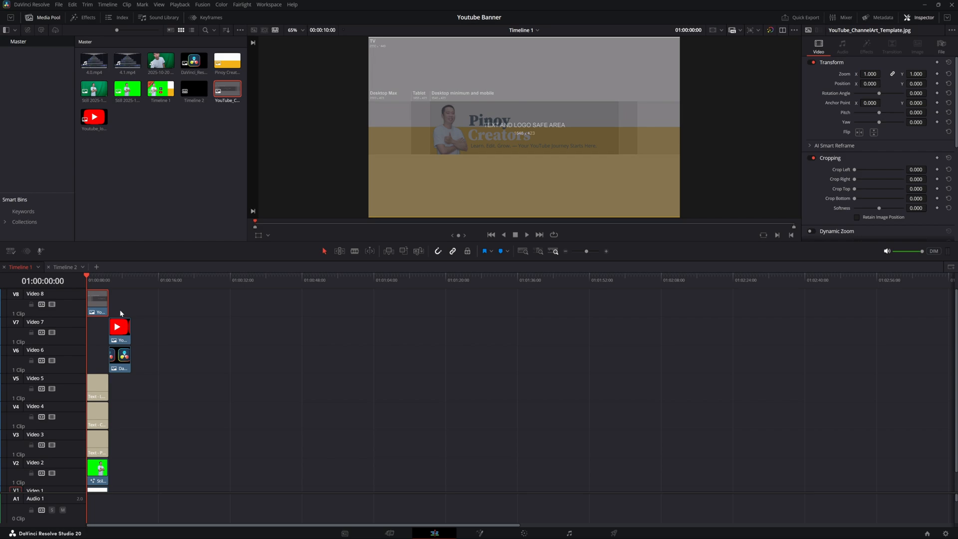
{"action": "left_click_drag", "start_coordinate": [100, 305], "coordinate": [122, 310]}
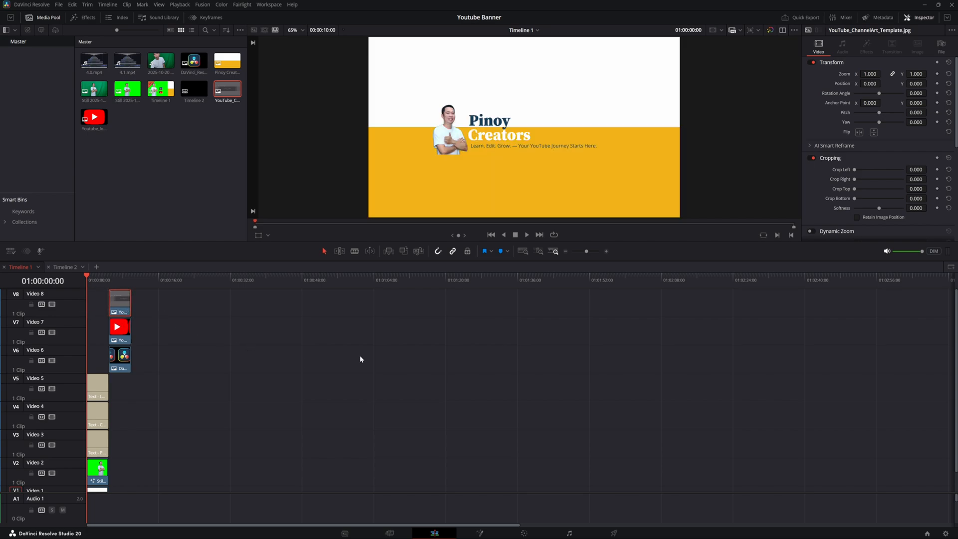
- Grab a still of the banner on the Color page and export it from the gallery
{"action": "left_click", "coordinate": [524, 533]}
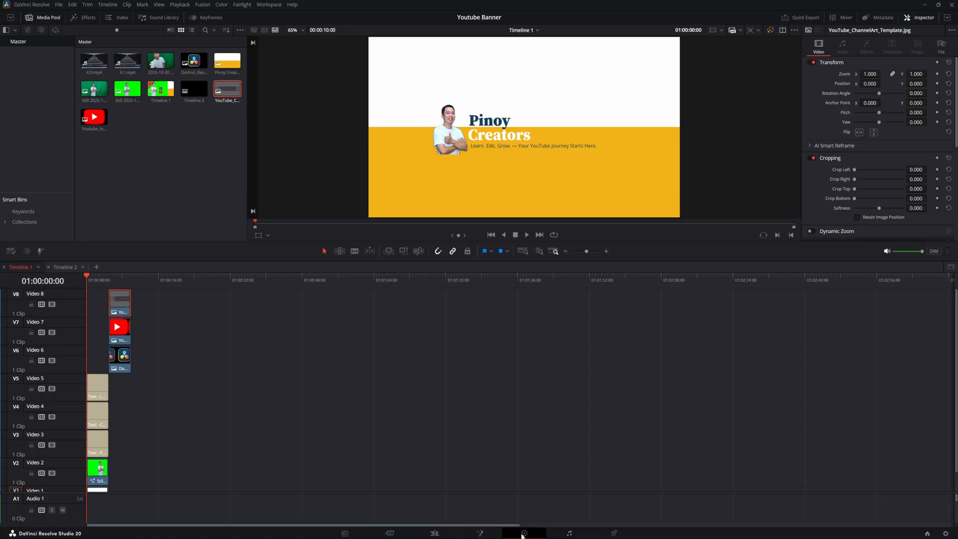
{"action": "right_click", "coordinate": [494, 117]}
{"action": "left_click", "coordinate": [513, 125]}
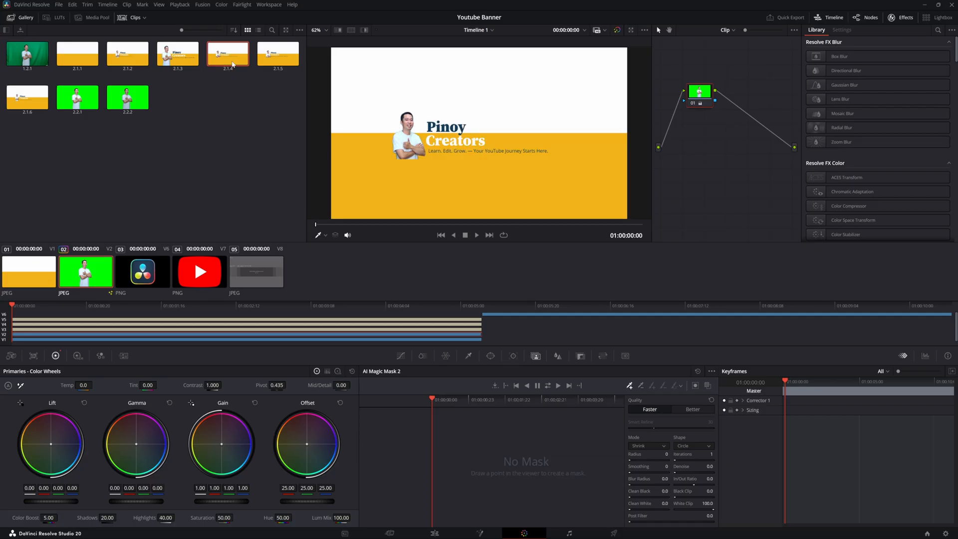
{"action": "right_click", "coordinate": [232, 64]}
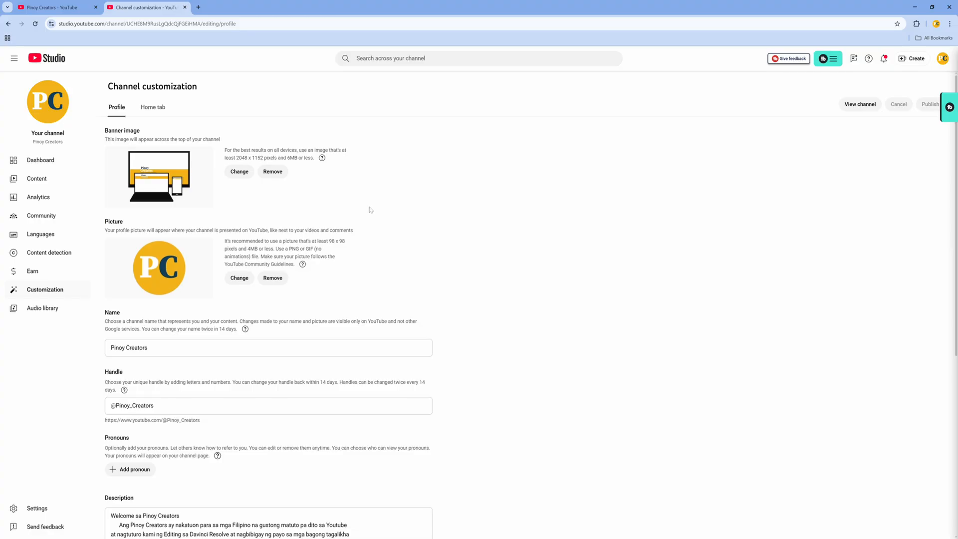
- Replace the channel's banner image with the exported banner, confirm it, and open the channel page
{"action": "left_click", "coordinate": [239, 171]}
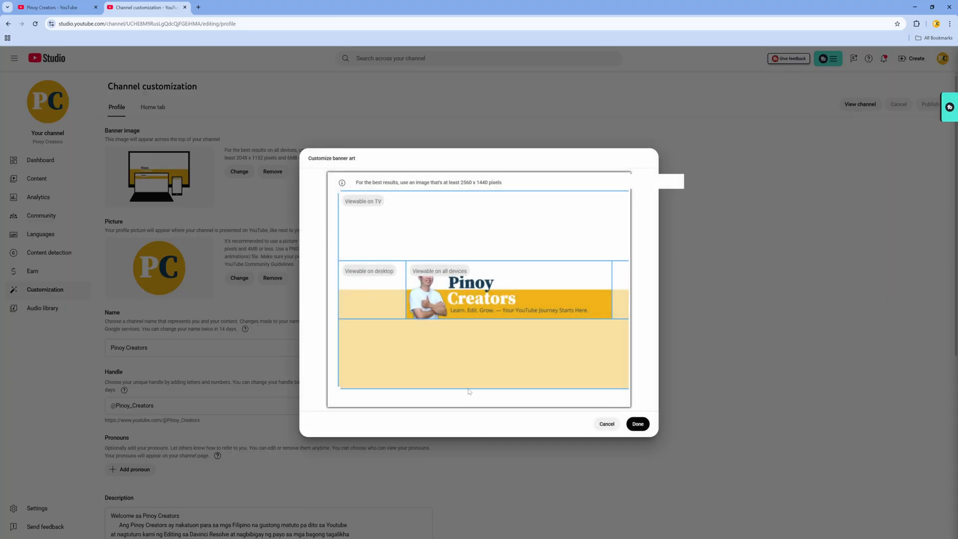
{"action": "left_click", "coordinate": [640, 427]}
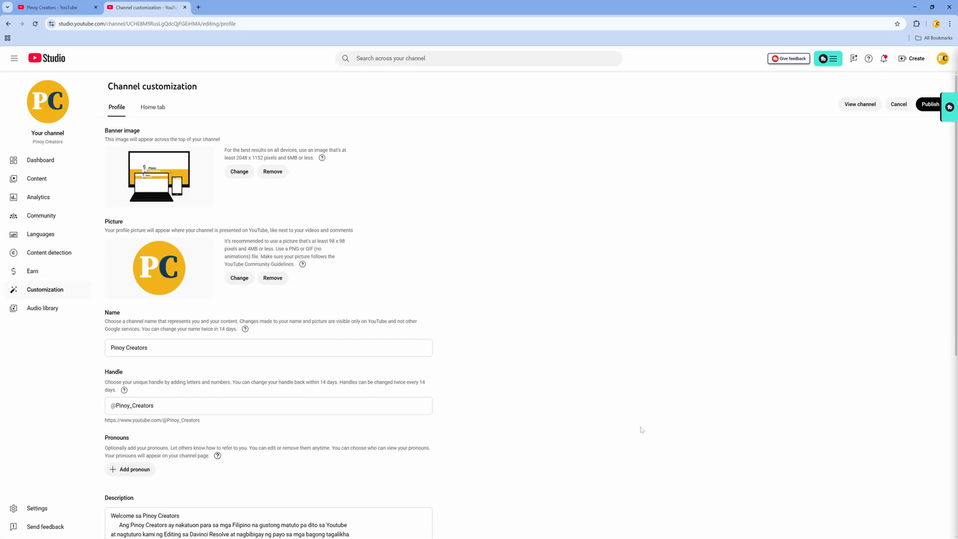
{"action": "left_click", "coordinate": [873, 105]}
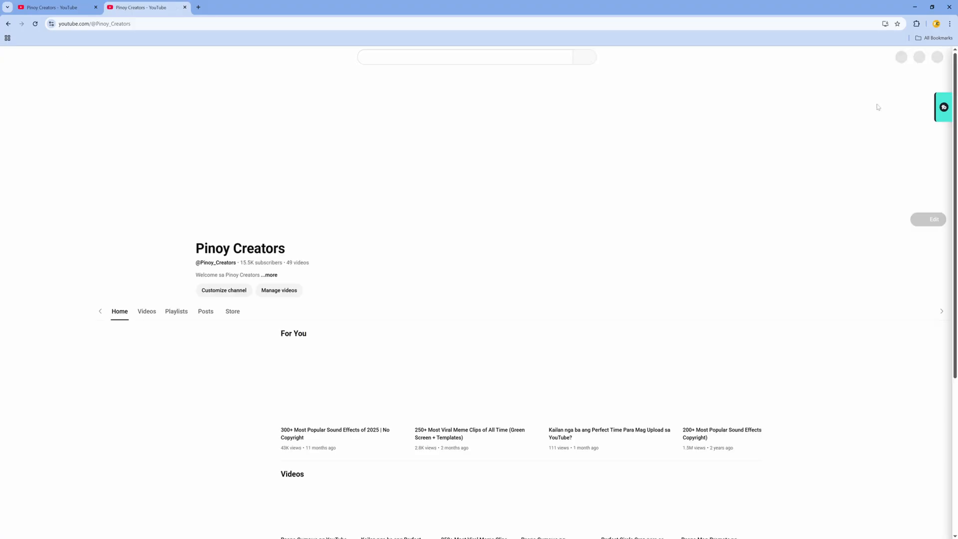